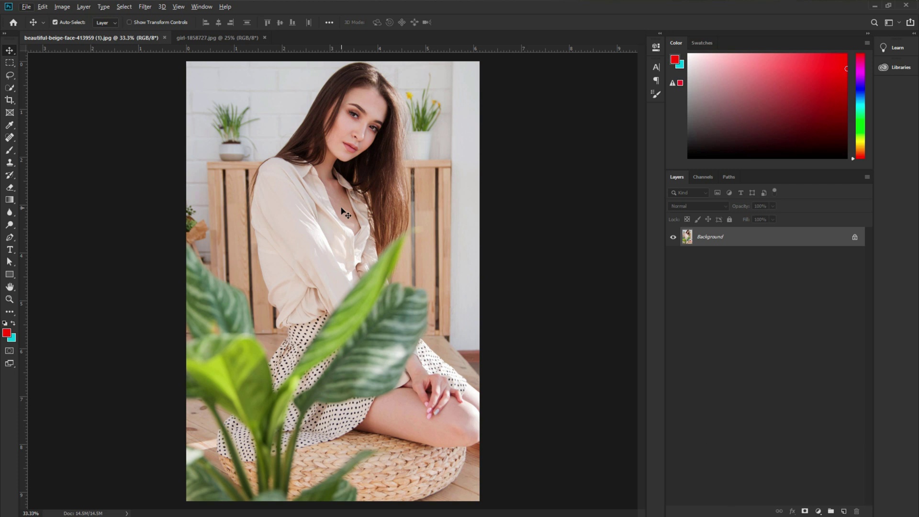
Duplicate the beige portrait's Background layer and convert Background copy into a smart object.
click(212, 39)
click(131, 39)
drag(769, 244, 843, 514)
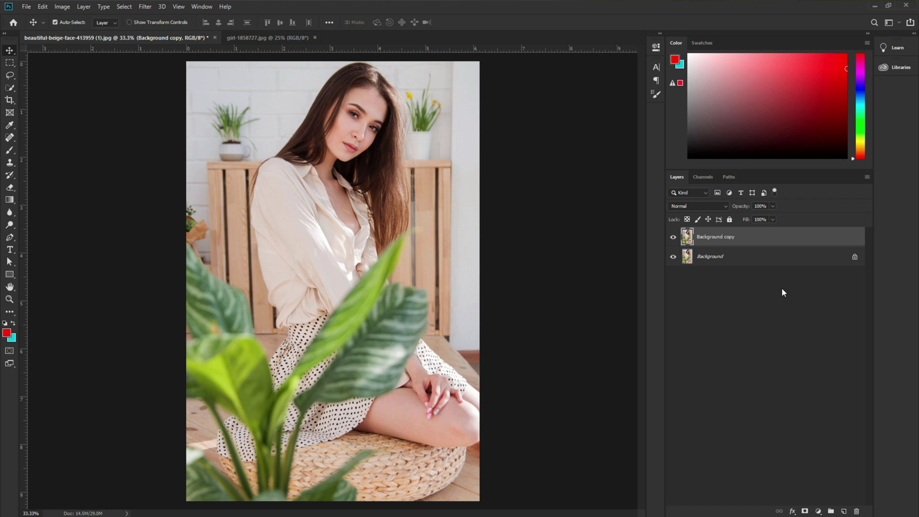
right_click(750, 238)
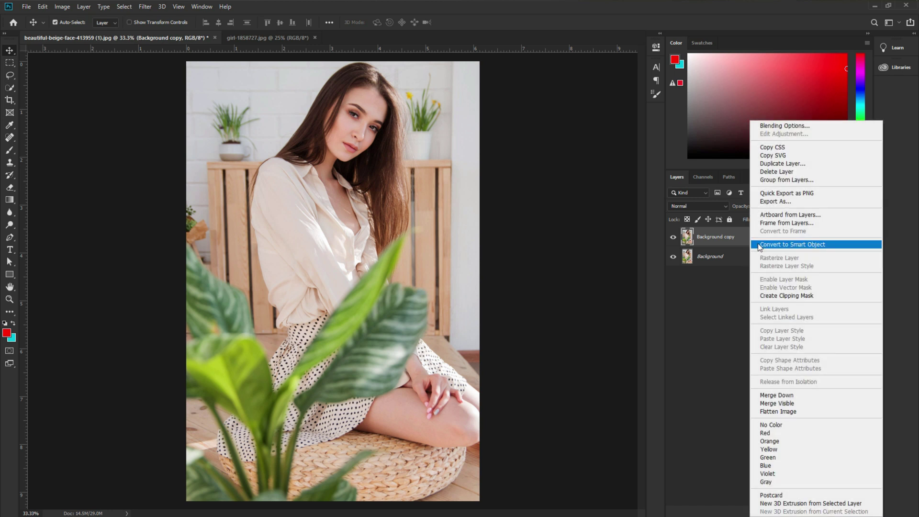
click(759, 245)
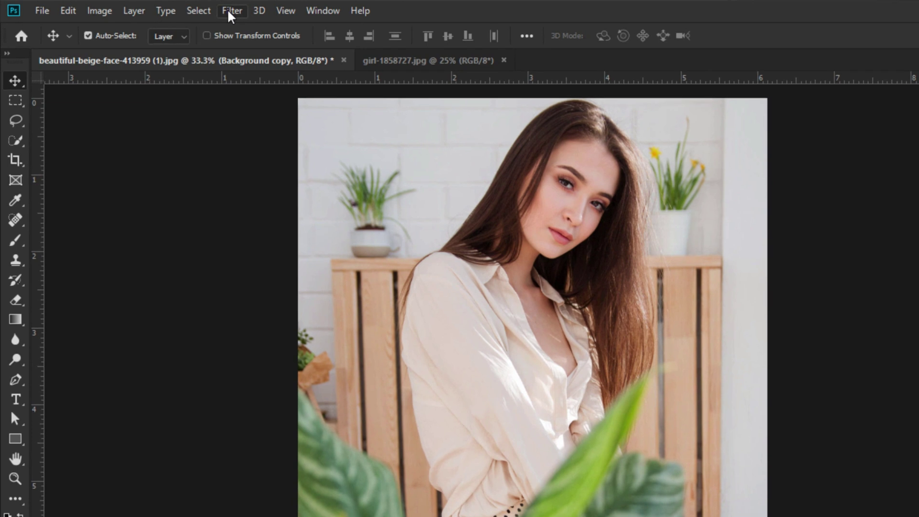
Open the Camera Raw Filter and set Temperature to -11 and Tint to +5.
click(227, 12)
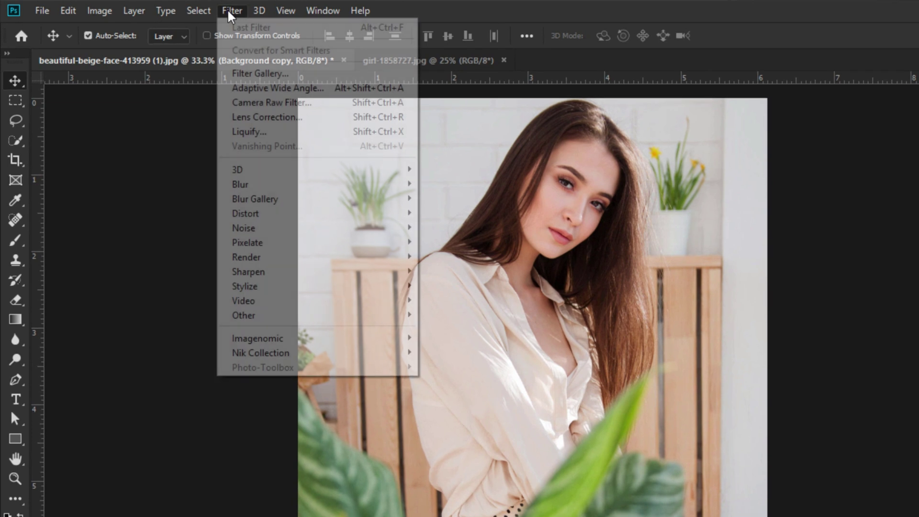
click(278, 97)
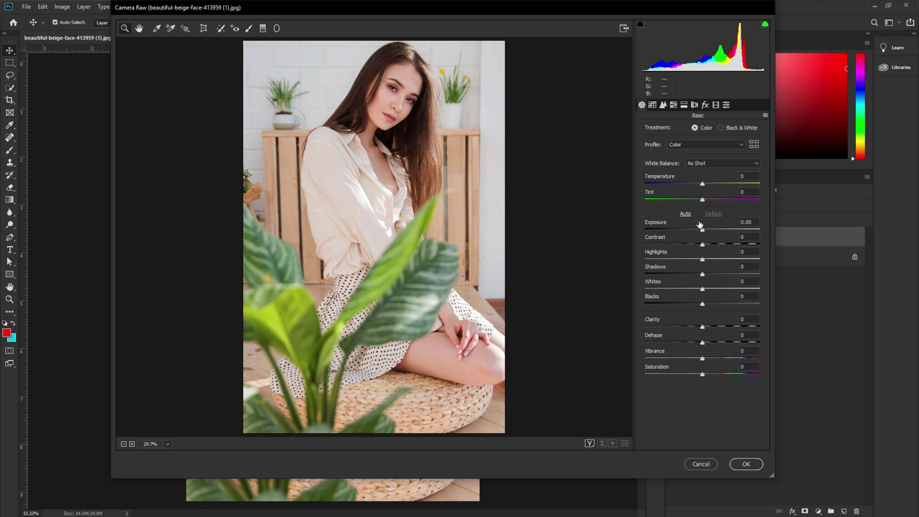
drag(701, 185, 701, 185)
drag(701, 185, 697, 187)
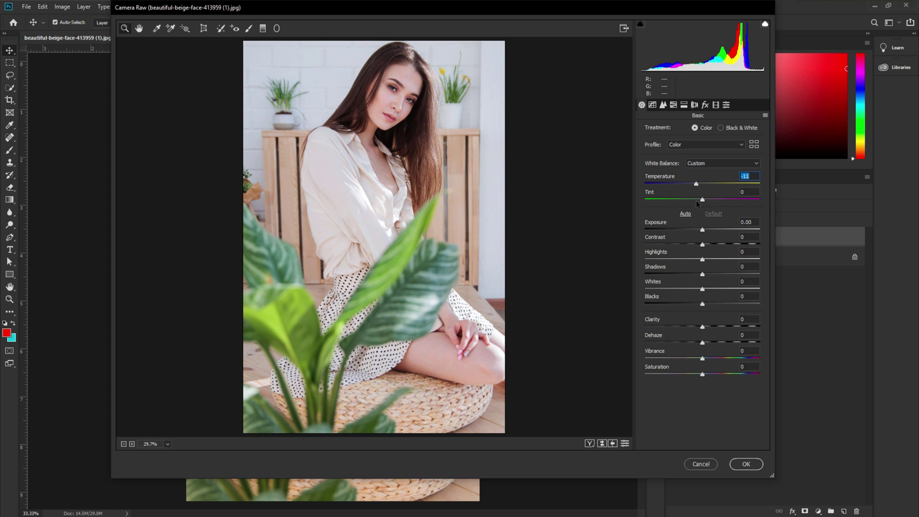
drag(702, 202, 705, 202)
Set Exposure to +0.40 and raise Shadows, Whites and Blacks to +30 each.
click(702, 230)
drag(702, 232, 706, 232)
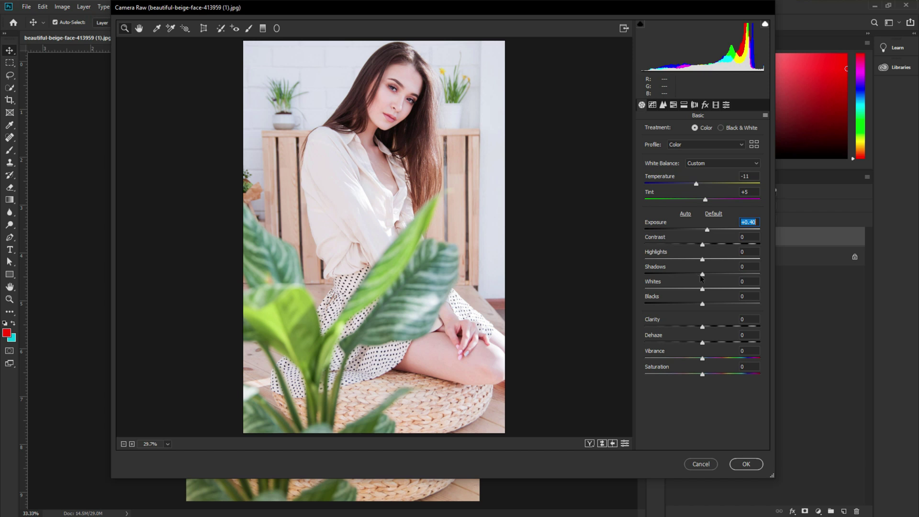
drag(702, 274, 723, 275)
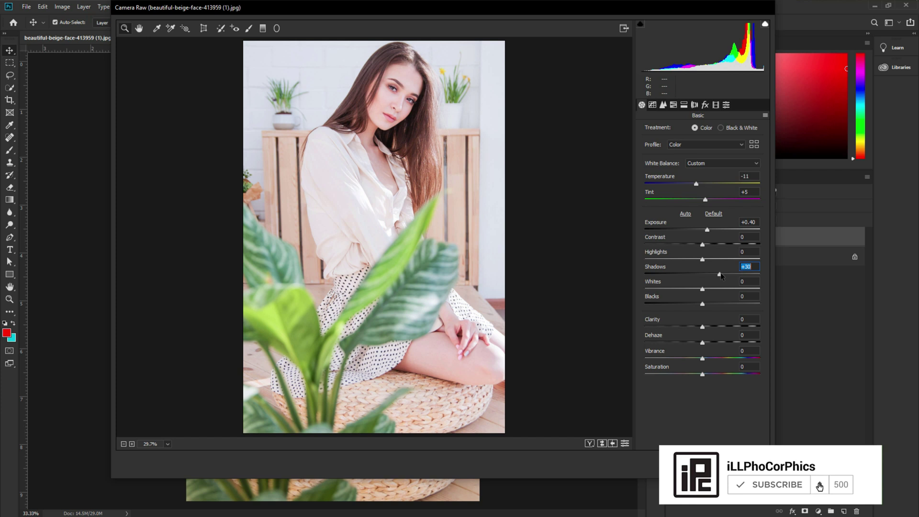
click(720, 275)
drag(702, 289, 722, 291)
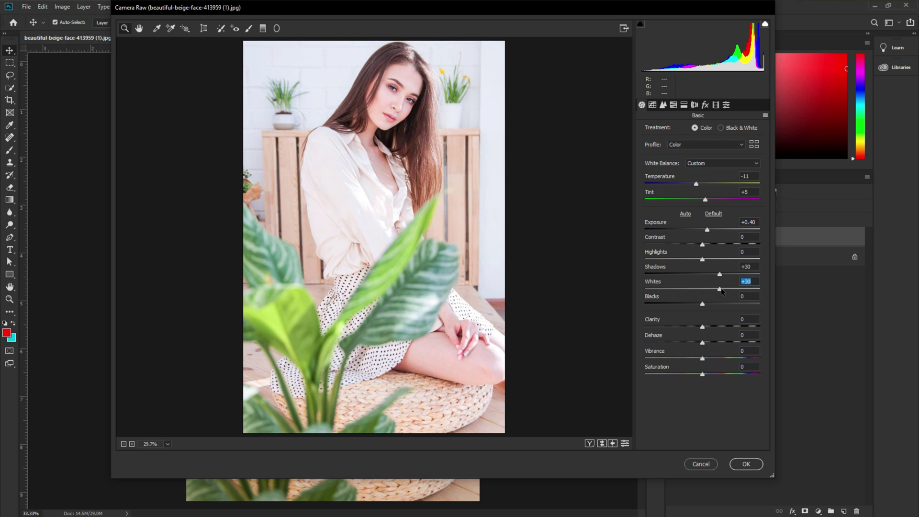
drag(702, 305, 720, 306)
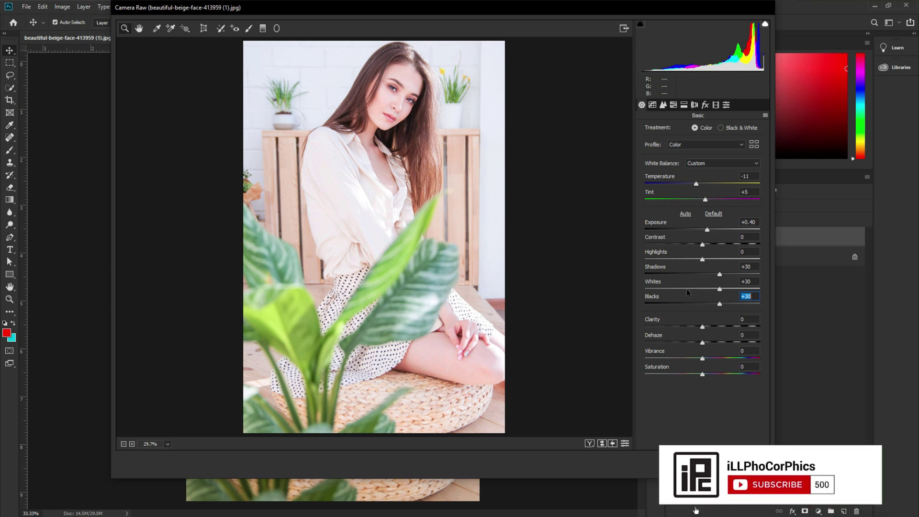
Switch the Tone Curve to Point mode and add a slightly raised midtone point.
click(650, 106)
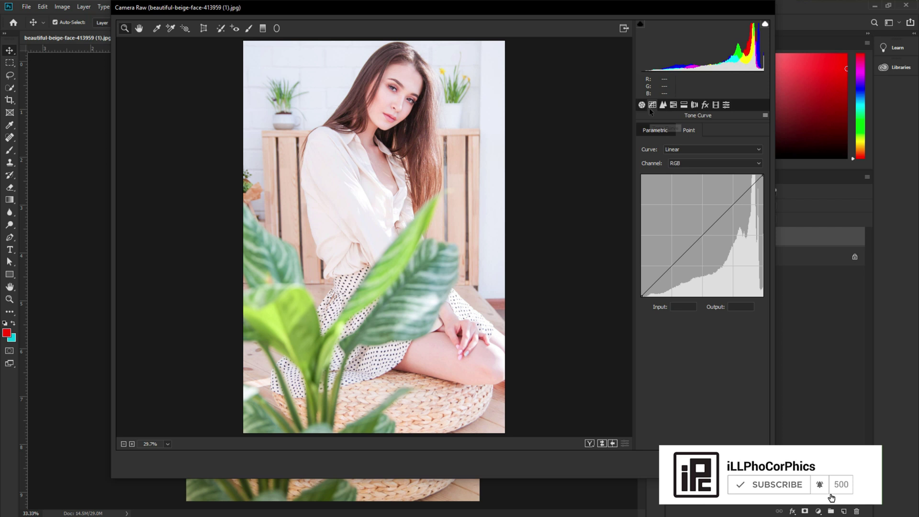
click(653, 131)
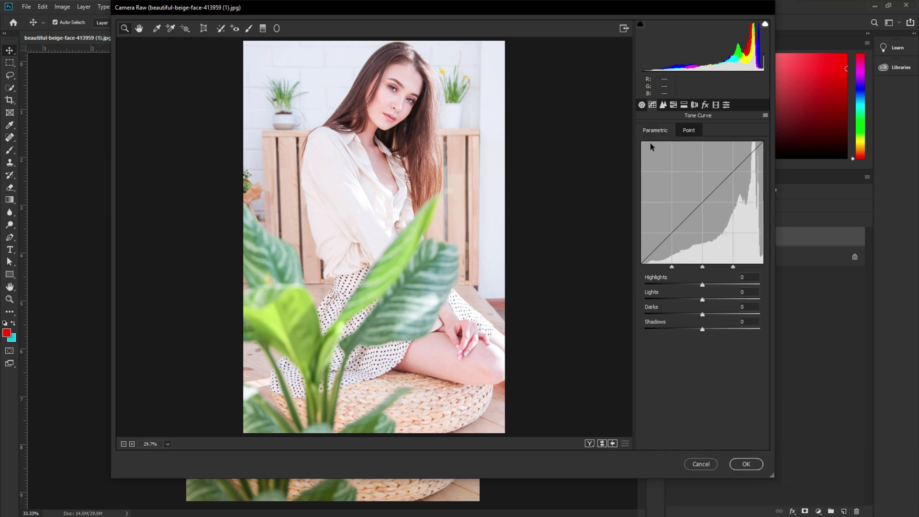
click(693, 132)
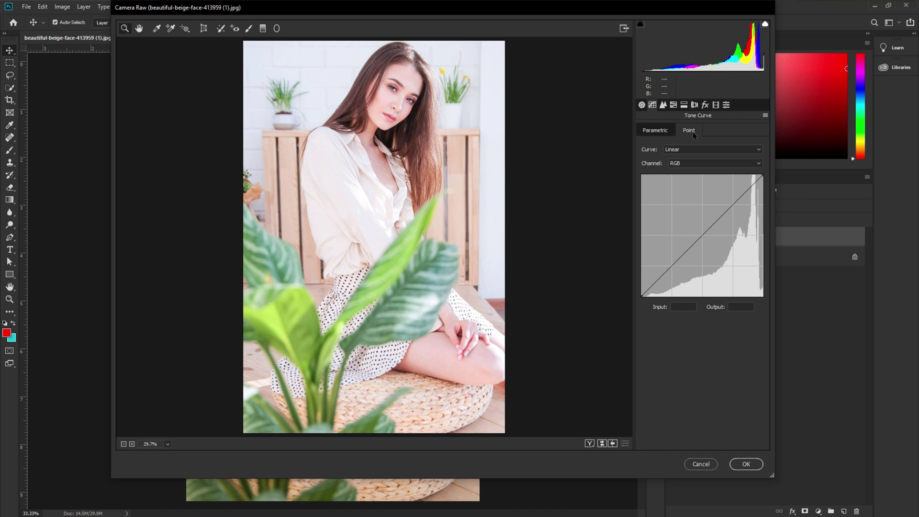
click(703, 235)
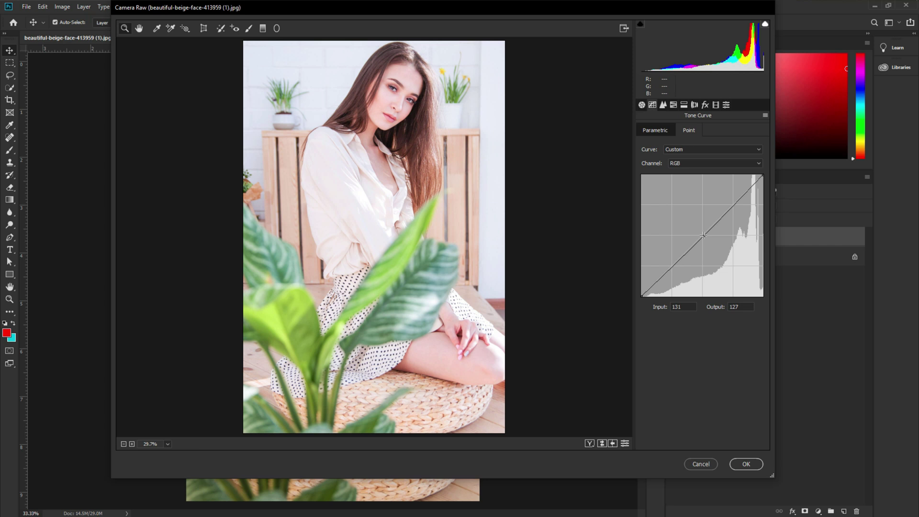
drag(703, 234, 700, 232)
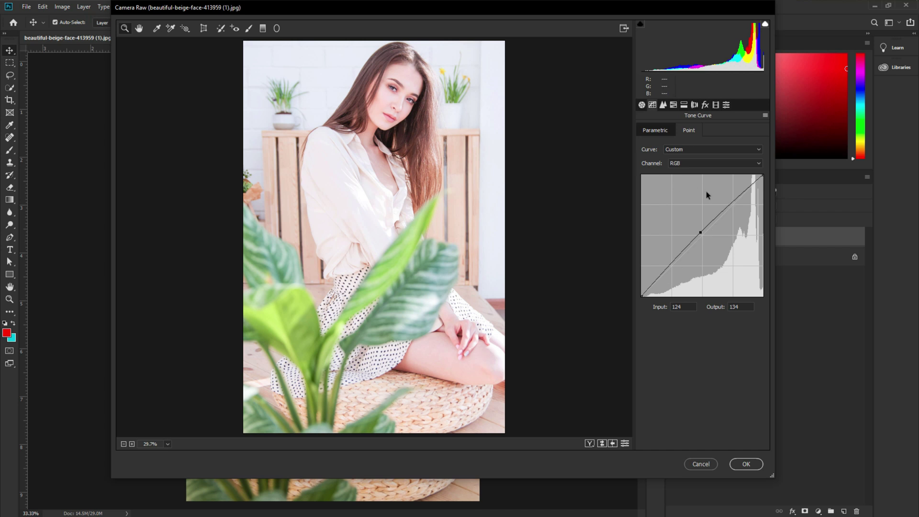
Add highlight and shadow curve points and raise the black point to Output 24.
click(731, 203)
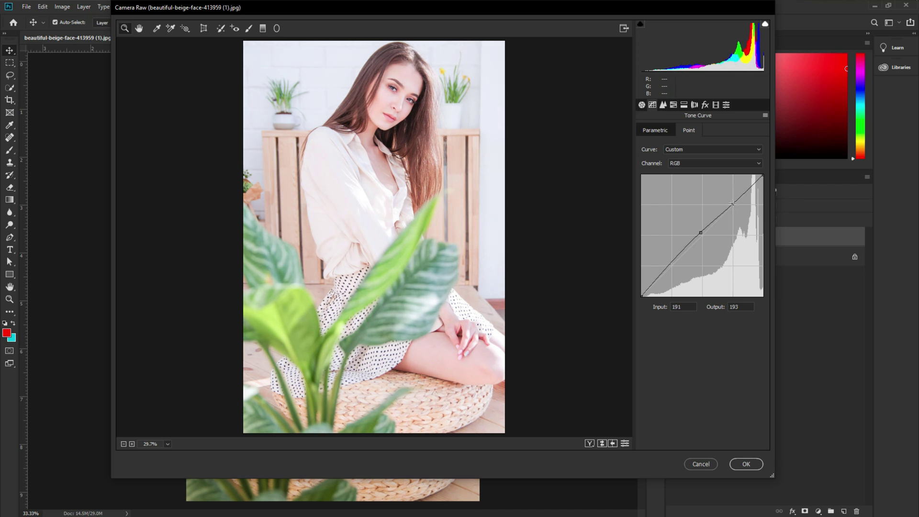
click(657, 278)
drag(657, 278, 659, 281)
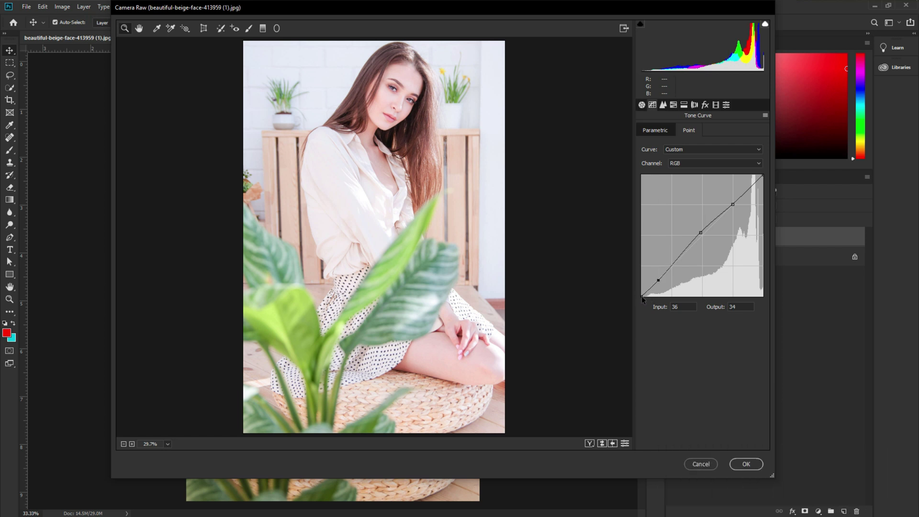
drag(641, 296, 639, 285)
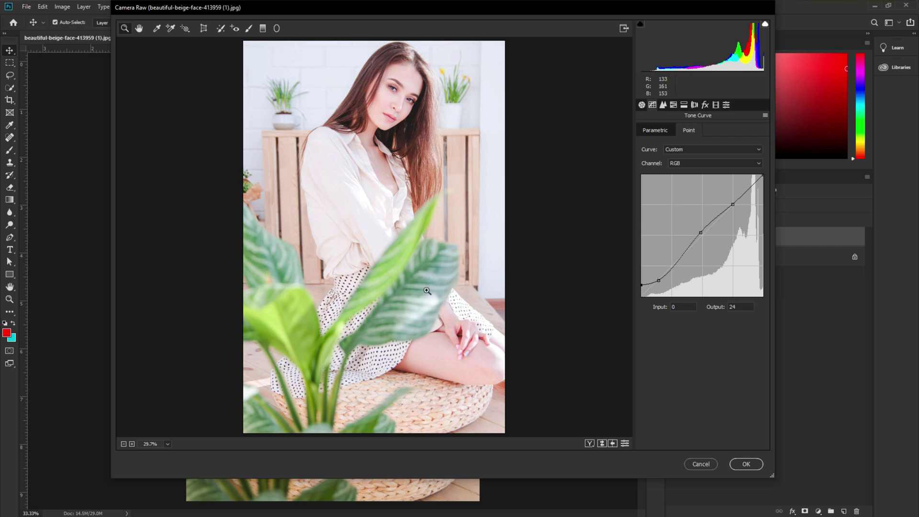
In HSL Saturation, set Reds and Oranges to -10 and Yellows to -80.
click(673, 105)
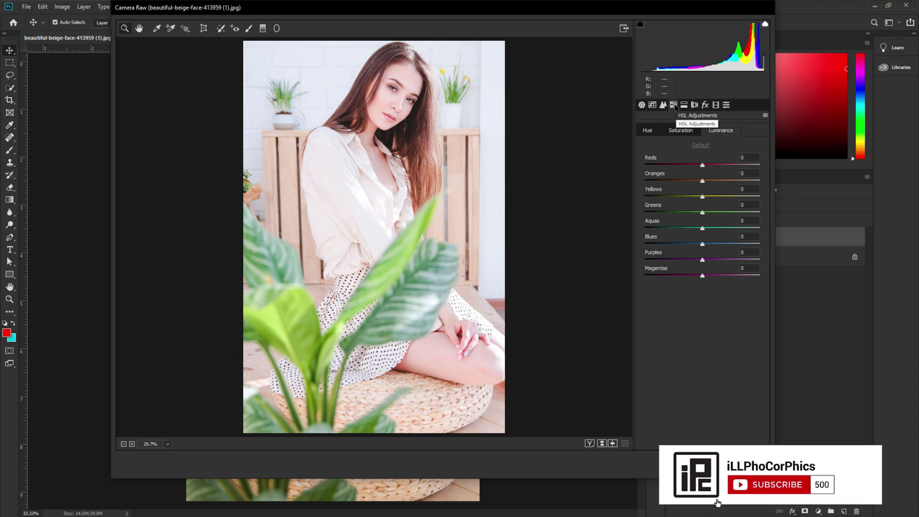
click(680, 132)
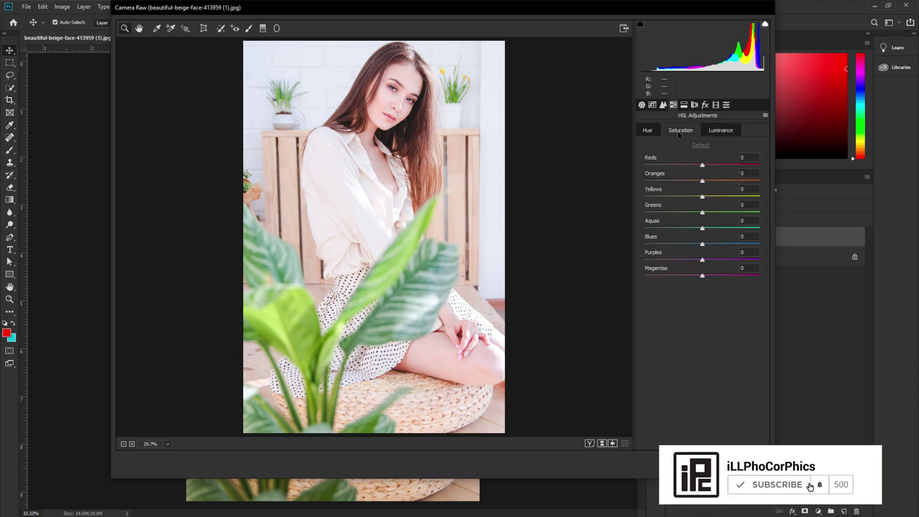
click(649, 131)
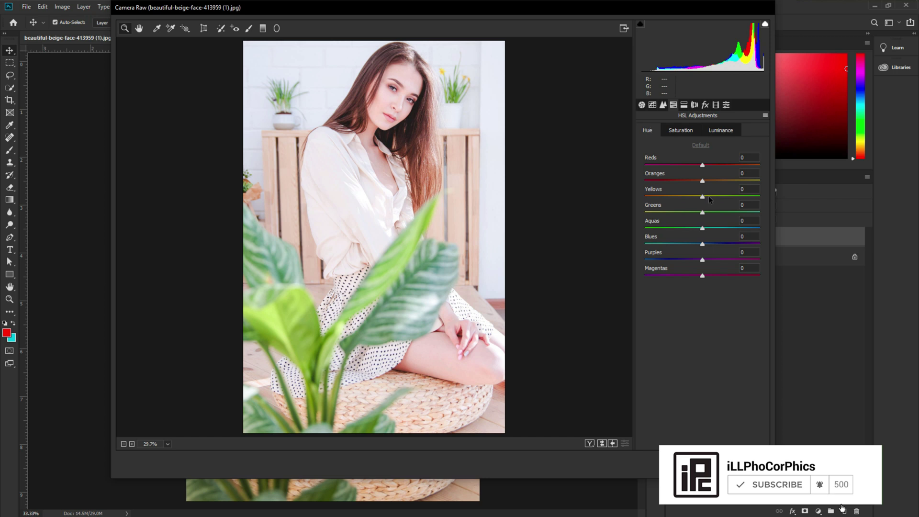
click(676, 132)
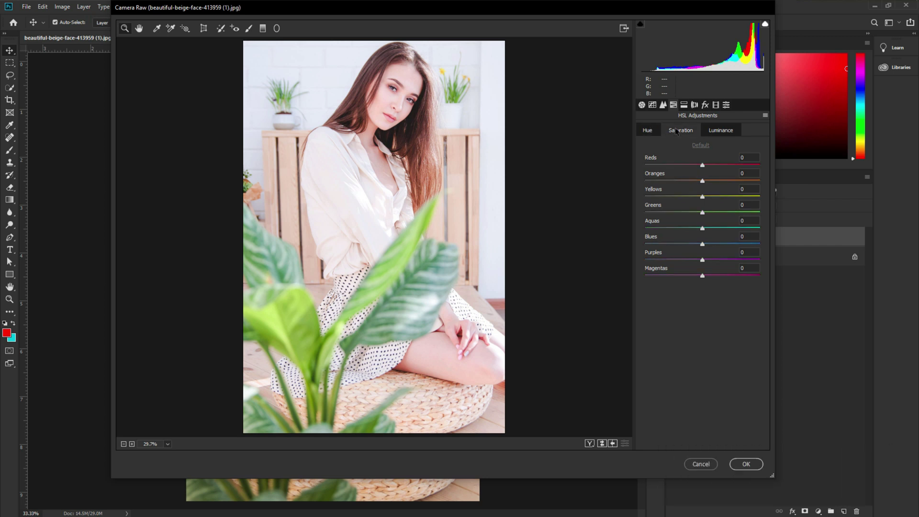
drag(705, 165, 698, 186)
drag(702, 197, 656, 202)
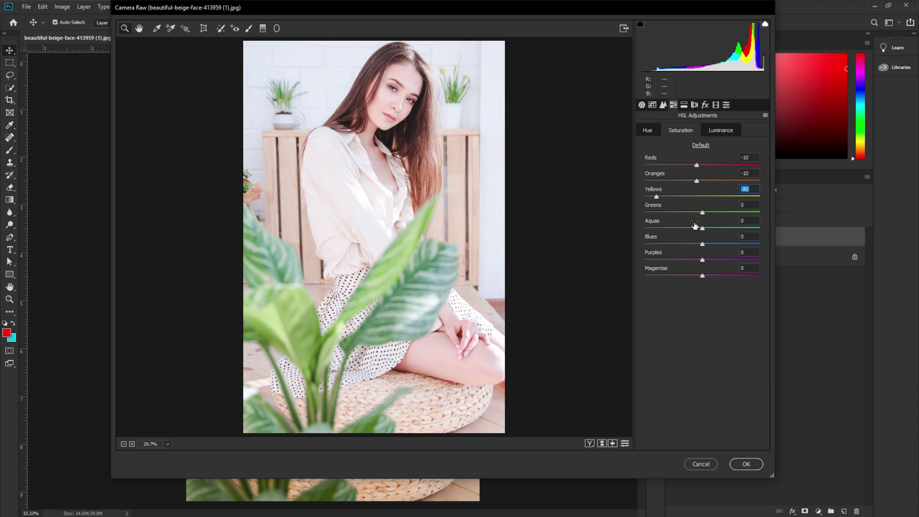
Desaturate Greens -80, Aquas -70, Blues -64, Purples -48 and Magentas -28.
drag(702, 216, 656, 215)
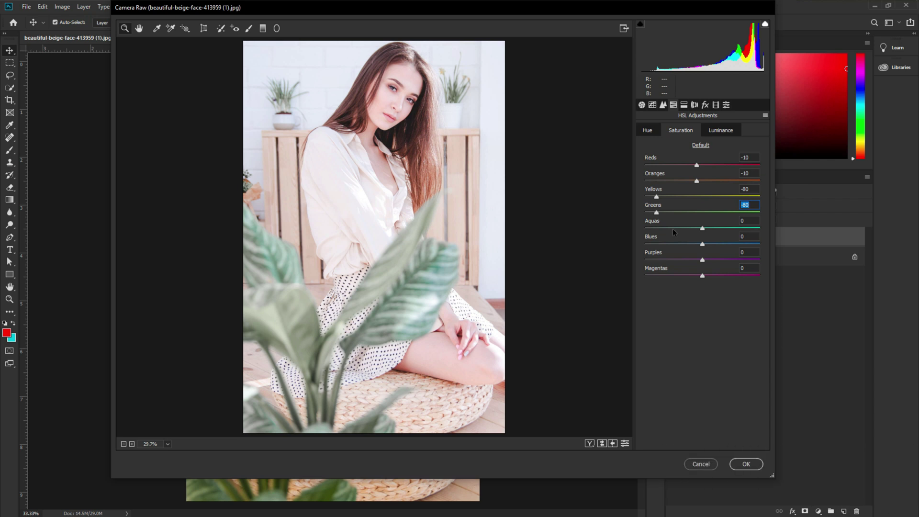
key(Tab)
drag(703, 230, 663, 233)
drag(702, 244, 687, 279)
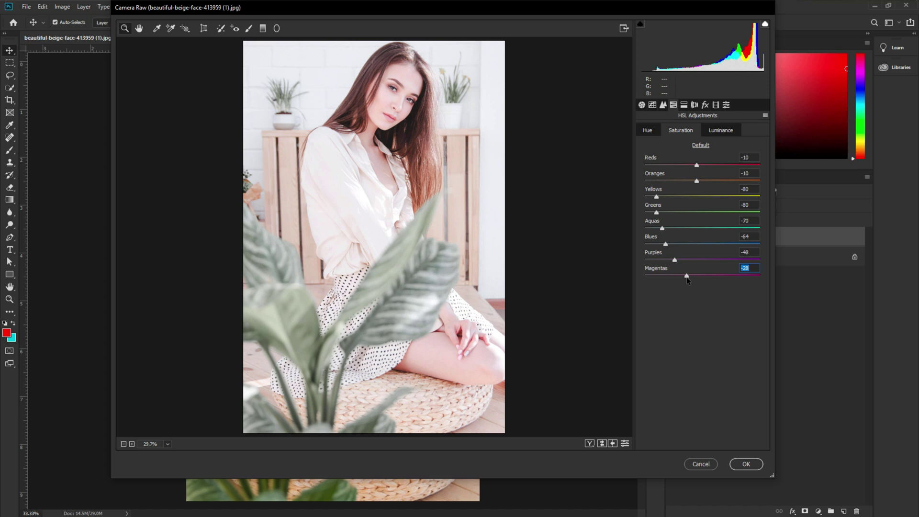
click(717, 132)
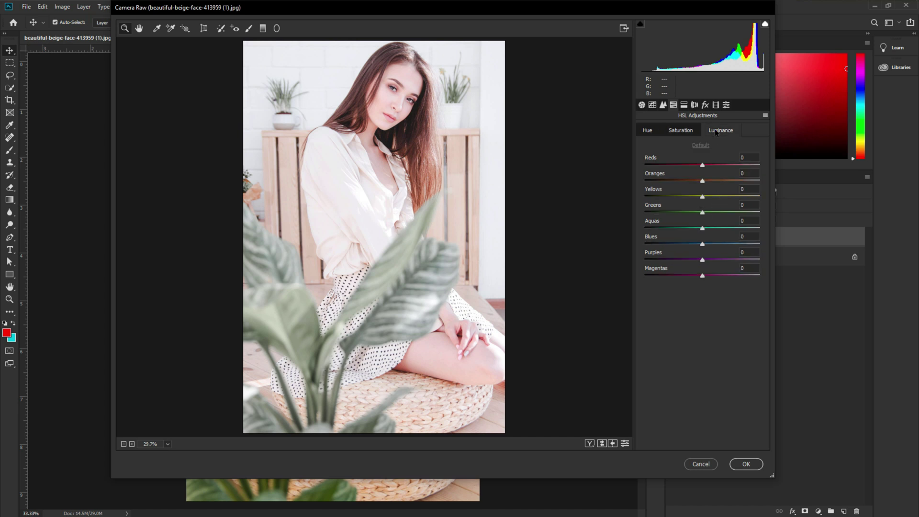
Set HSL luminance Reds +9, Oranges +10, Greens +28, Aquas +39, Blues +38, checking the collar zoomed in.
click(702, 166)
drag(702, 165, 708, 166)
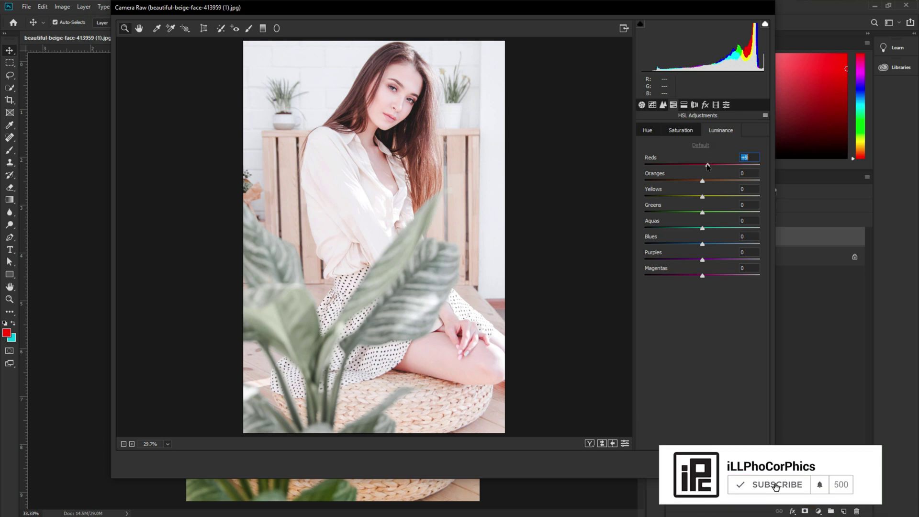
drag(704, 182, 711, 183)
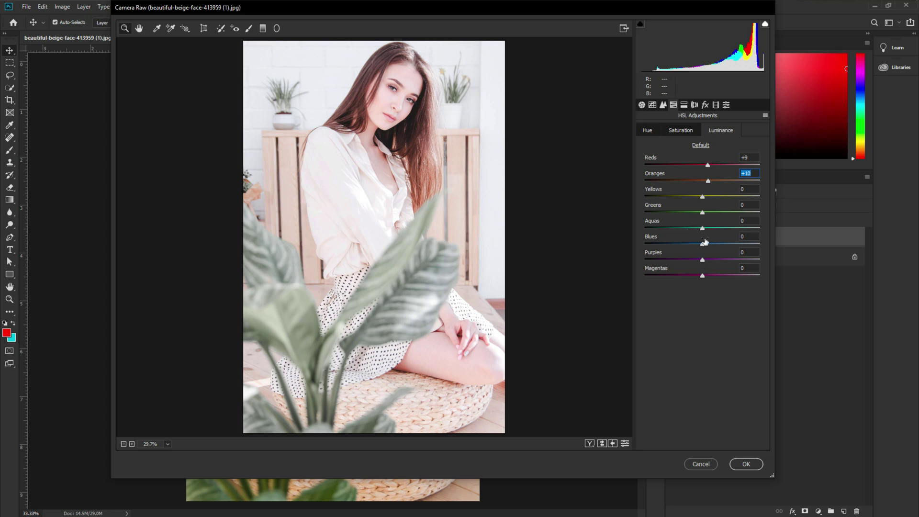
drag(702, 212, 729, 218)
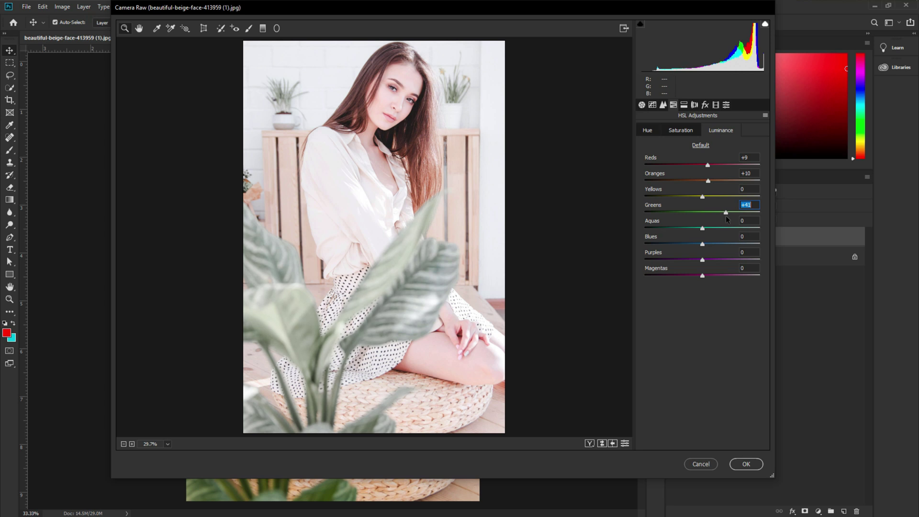
mouse_move(725, 217)
mouse_down()
mouse_move(720, 227)
mouse_move(718, 214)
mouse_up()
drag(702, 244, 725, 229)
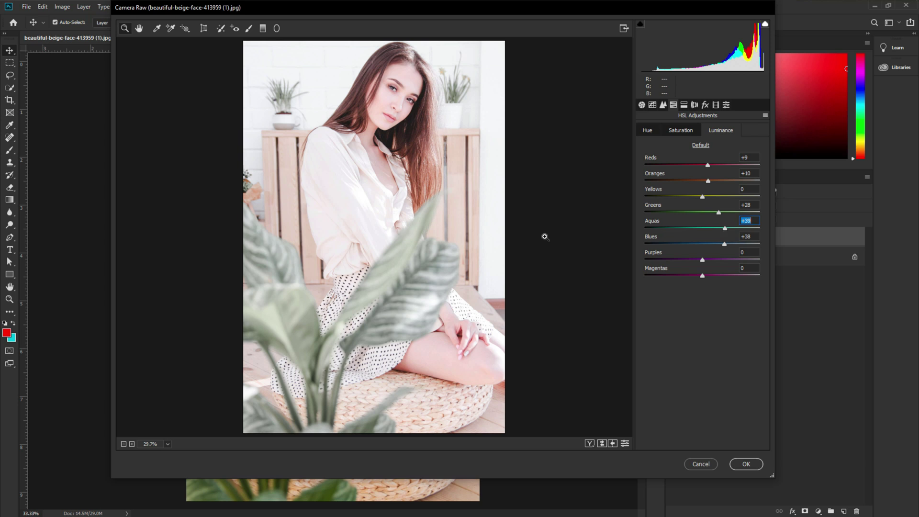
drag(376, 149, 390, 165)
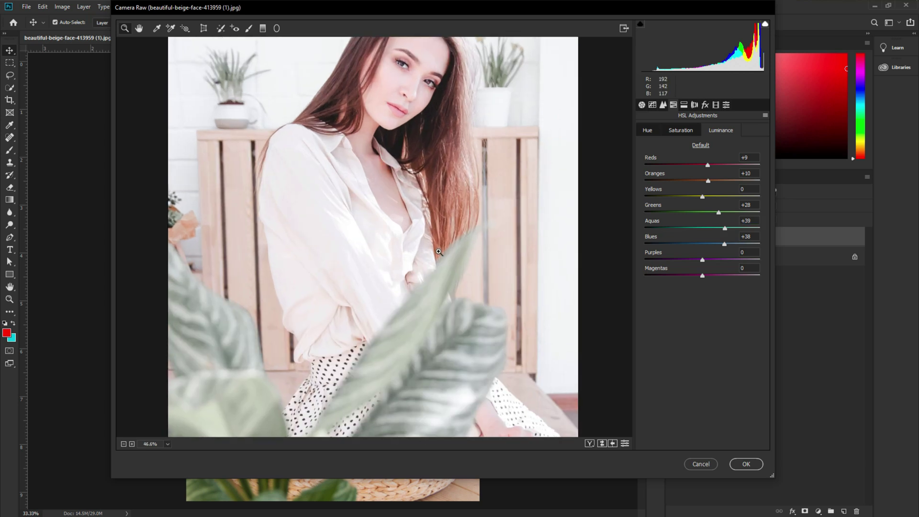
scroll(421, 258, down, 3)
scroll(411, 273, up, 1)
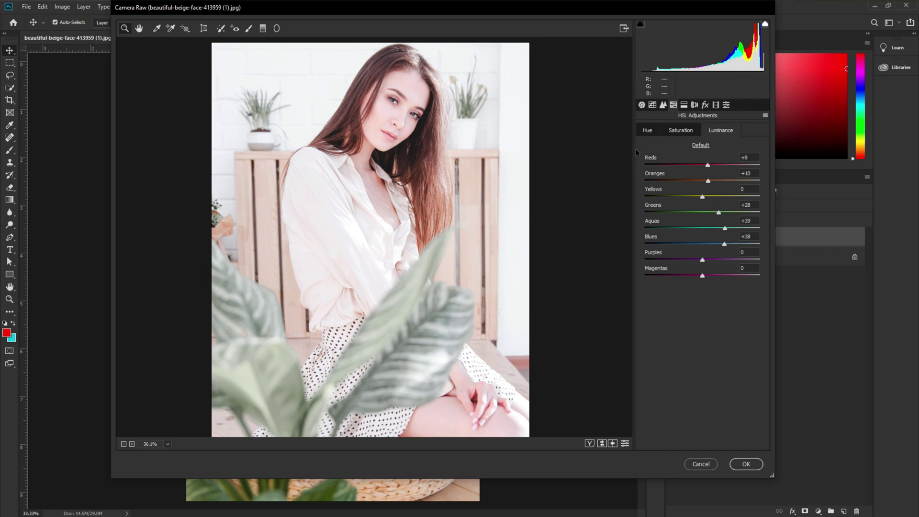
Lower the Basic panel's Contrast slider to -13.
click(641, 104)
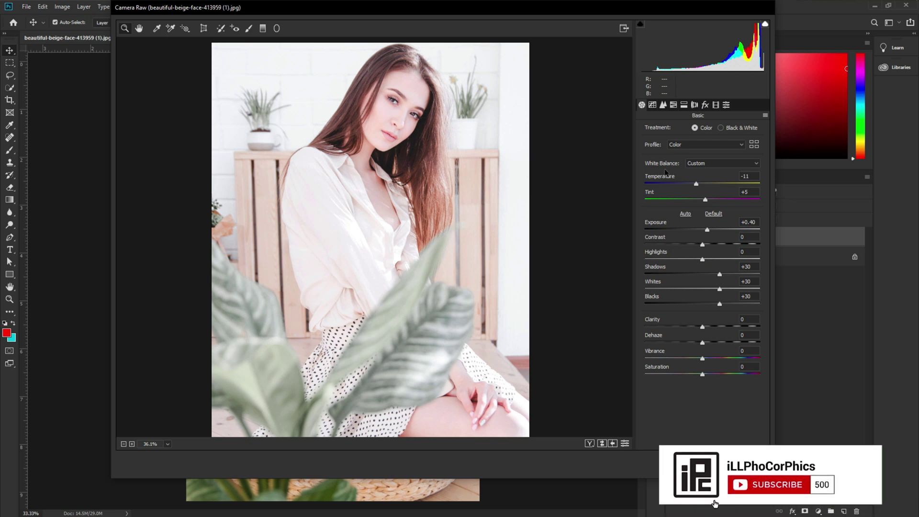
drag(702, 244, 691, 247)
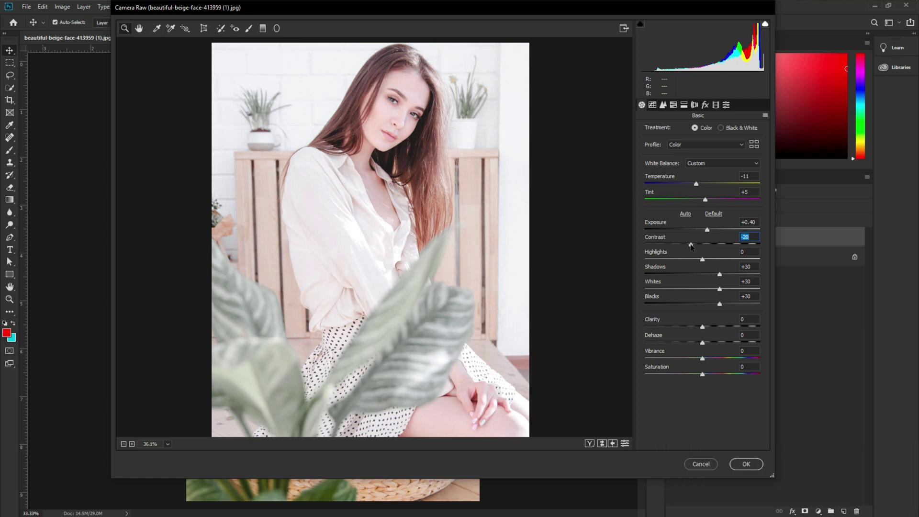
mouse_move(691, 247)
mouse_down()
mouse_move(721, 247)
mouse_move(695, 254)
mouse_up()
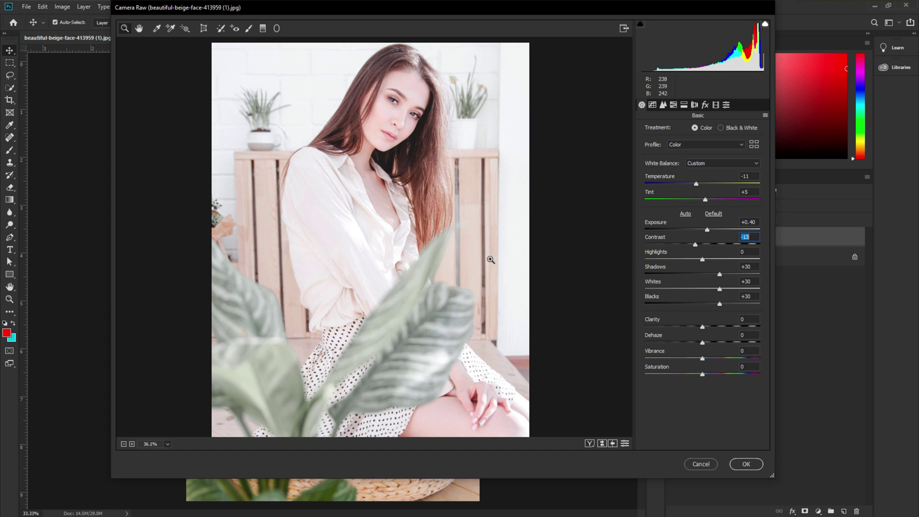
scroll(433, 273, down, 2)
scroll(428, 270, up, 1)
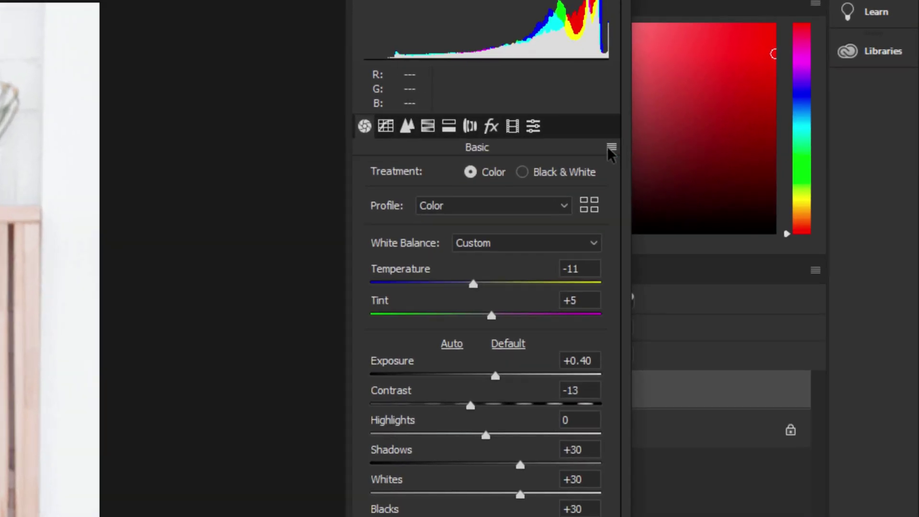
Save a Camera Raw preset with all settings included as Untitled.xmp on the Desktop.
click(611, 147)
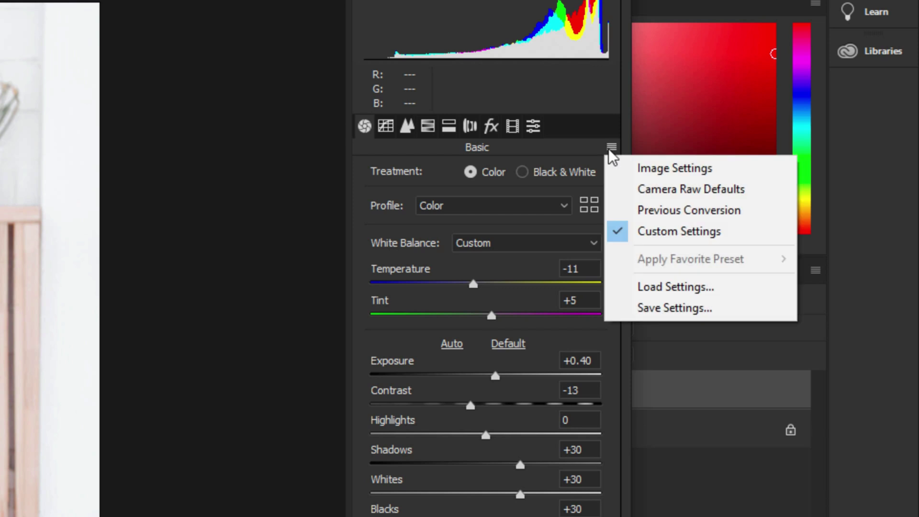
click(661, 307)
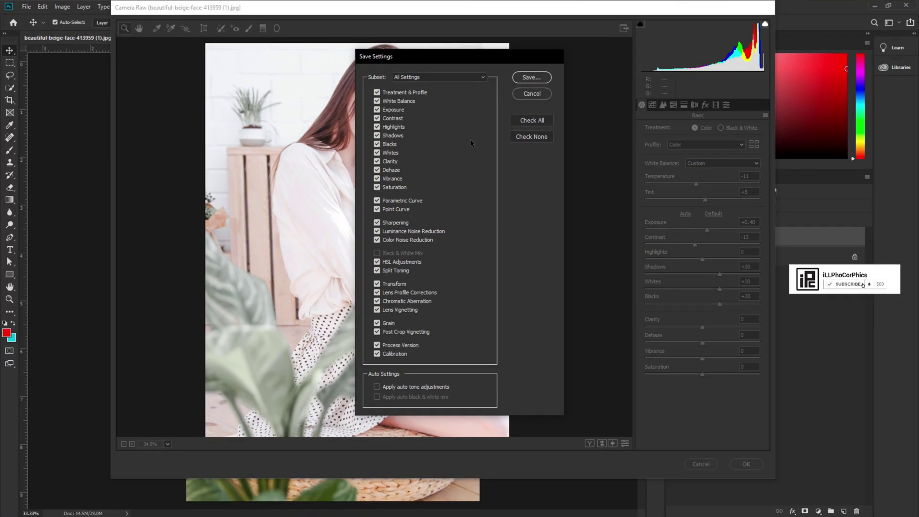
click(525, 77)
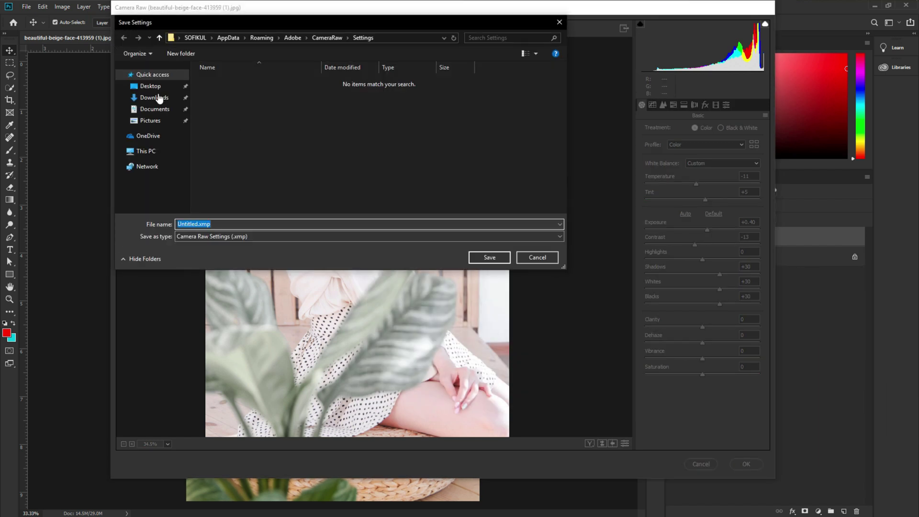
click(157, 89)
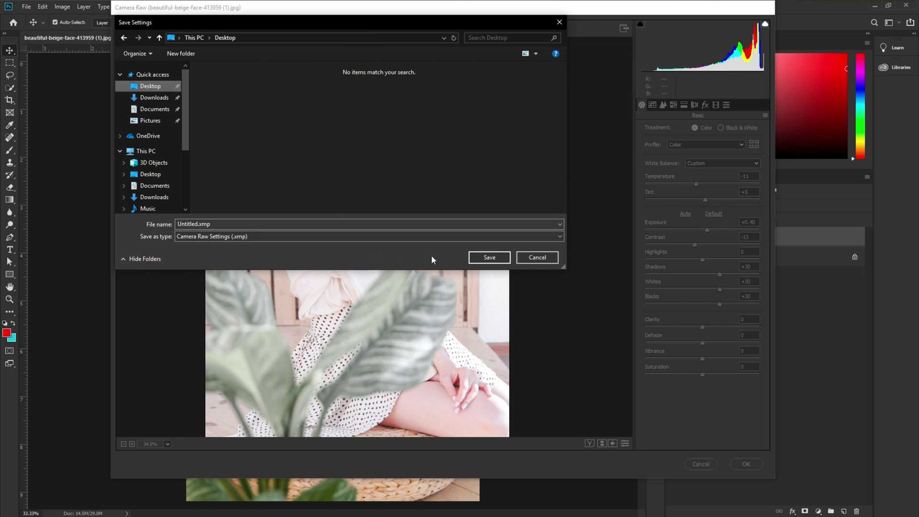
click(483, 257)
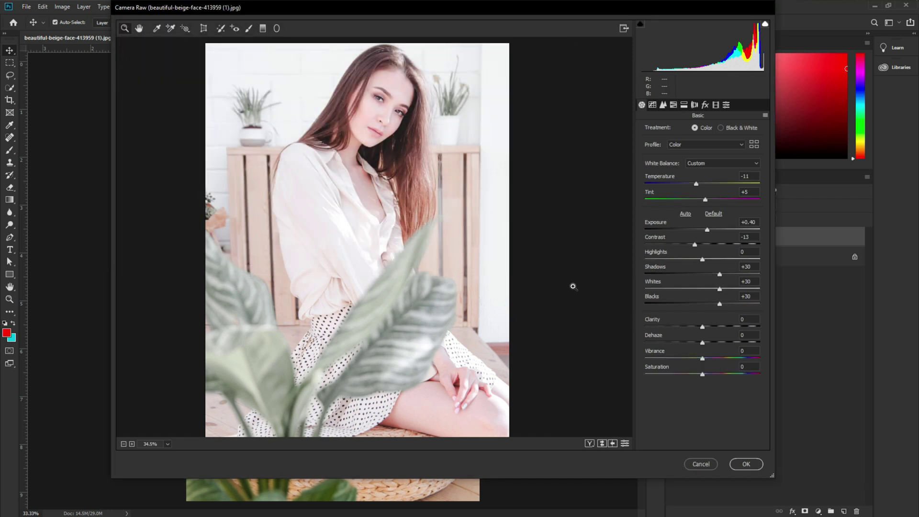
Apply the Camera Raw smart filter to Background copy and toggle its visibility to compare.
click(745, 464)
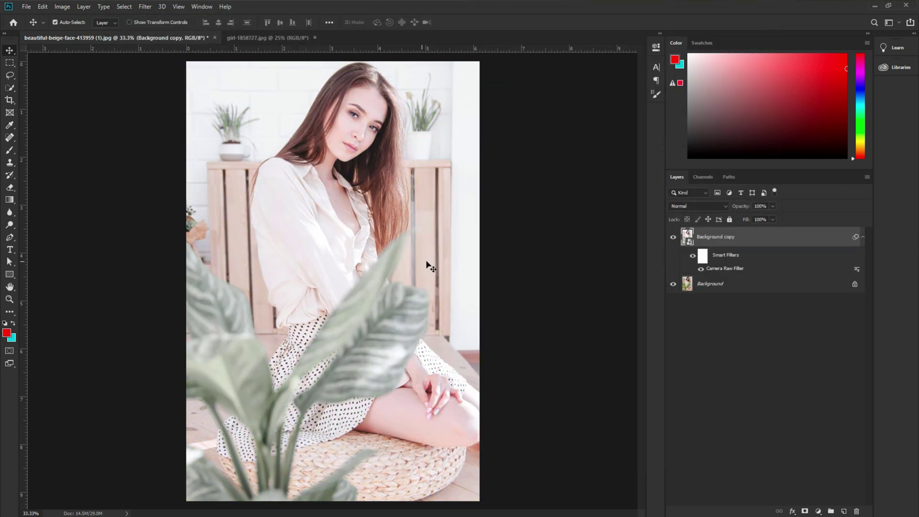
click(674, 237)
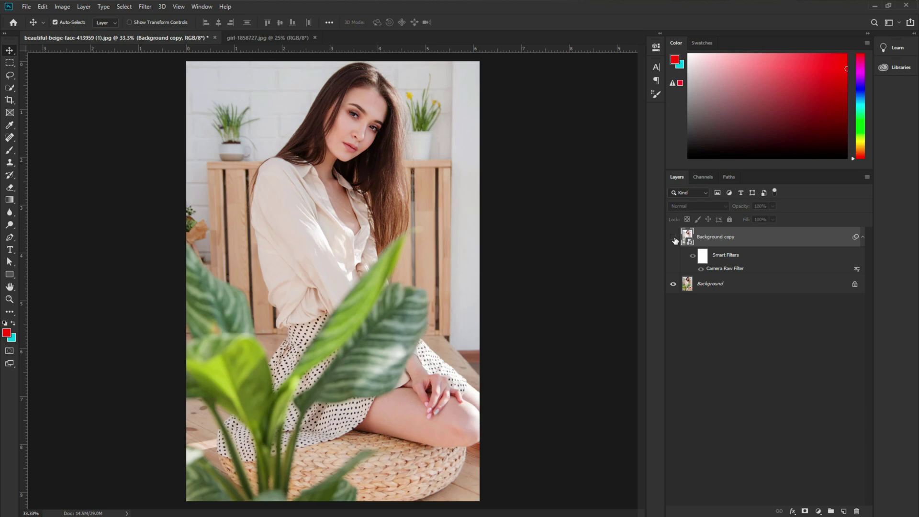
click(673, 238)
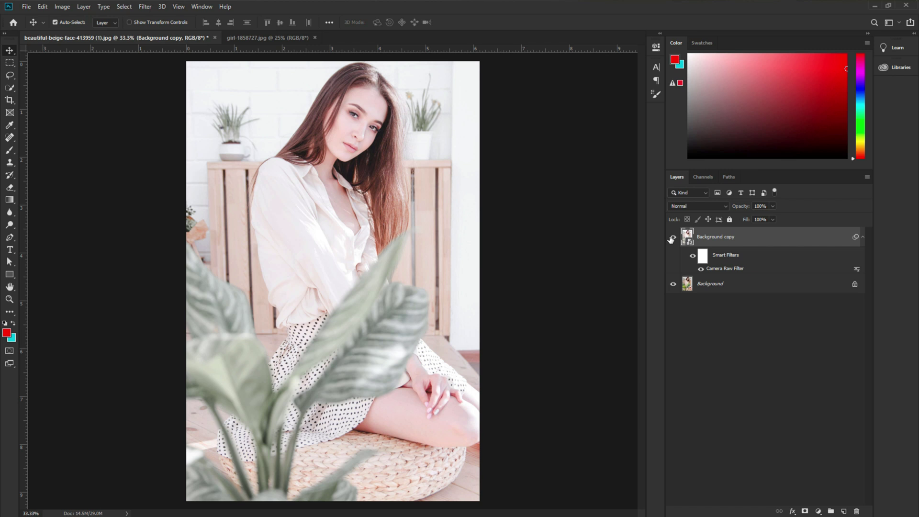
click(265, 39)
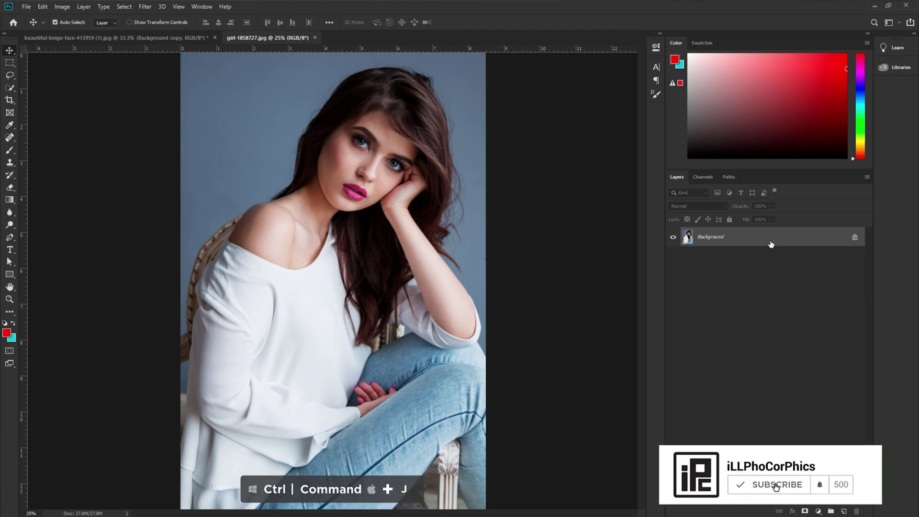
Duplicate girl-1858727.jpg's background as Layer 1, make it a smart object, and open Camera Raw.
key(ctrl+j)
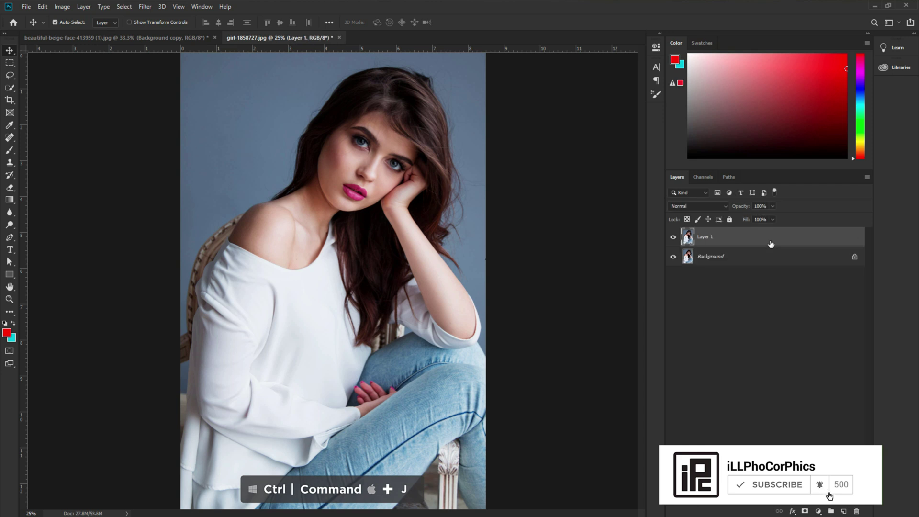
right_click(771, 244)
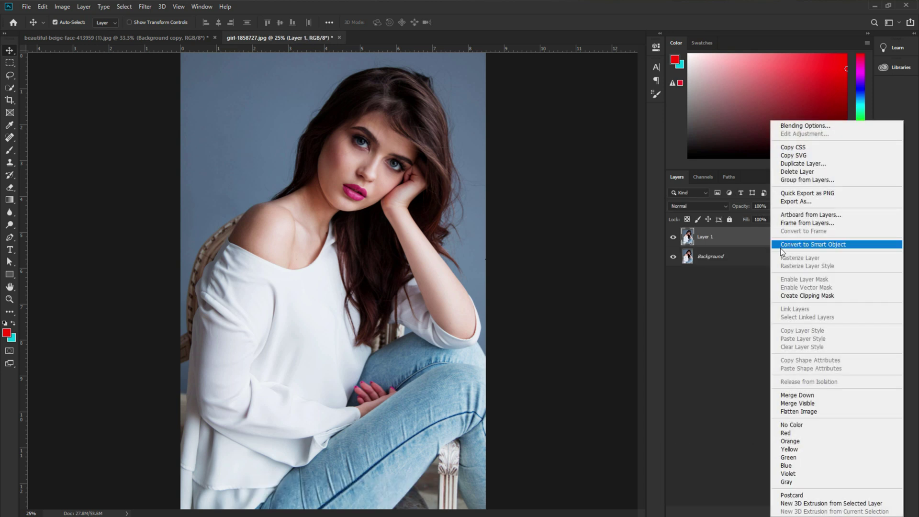
click(780, 243)
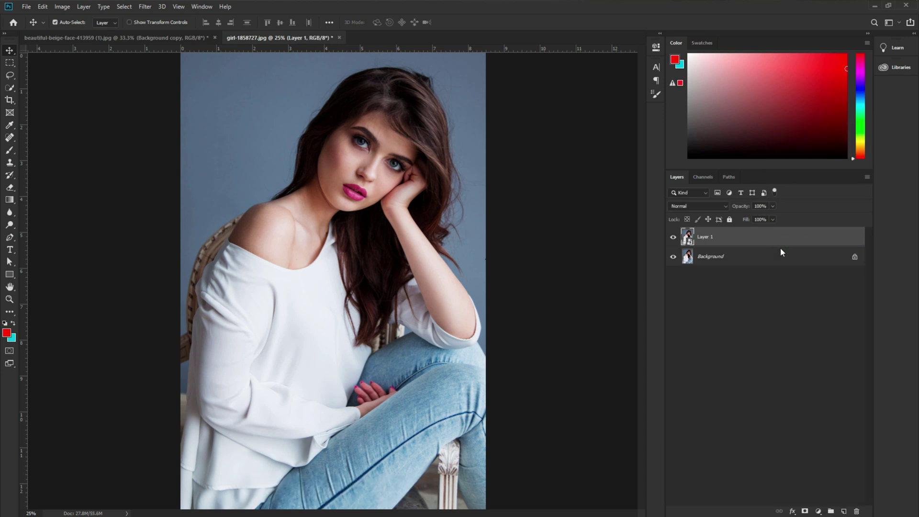
click(144, 7)
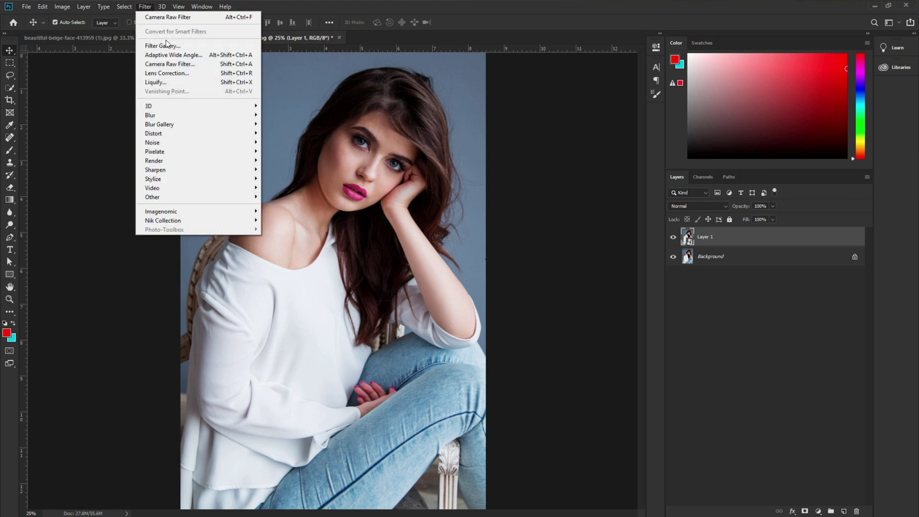
click(199, 65)
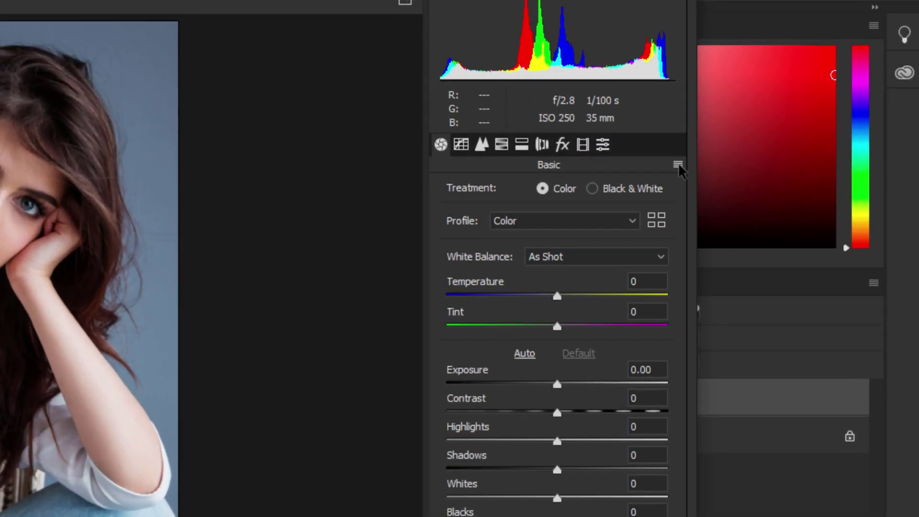
Load the Untitled.xmp settings preset onto the second portrait and increase its contrast.
click(677, 165)
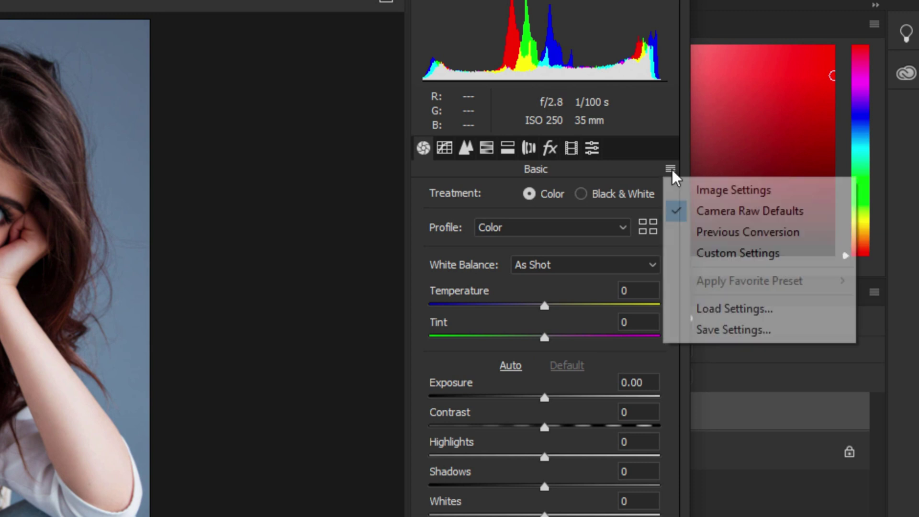
click(728, 307)
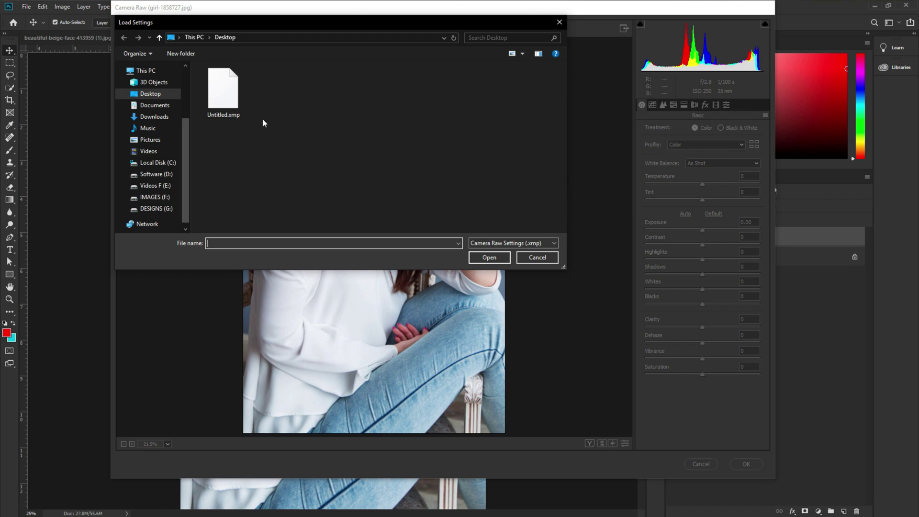
click(232, 102)
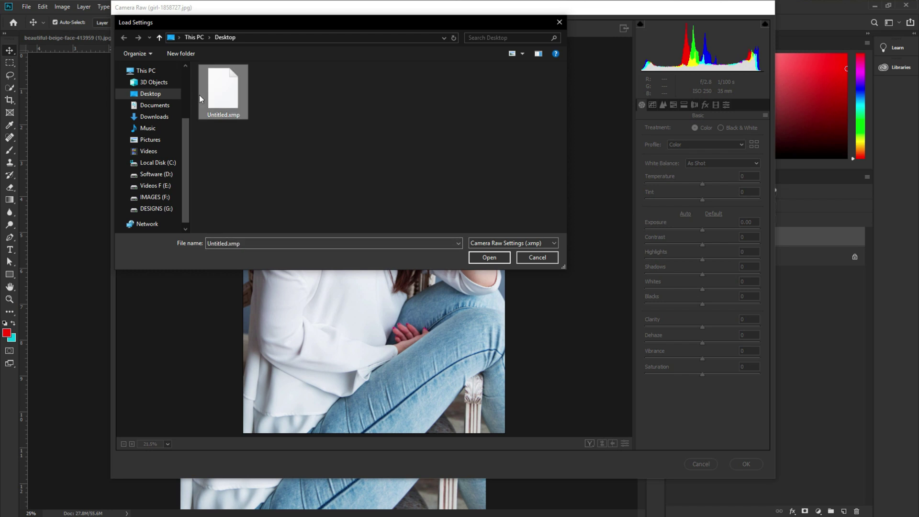
click(478, 260)
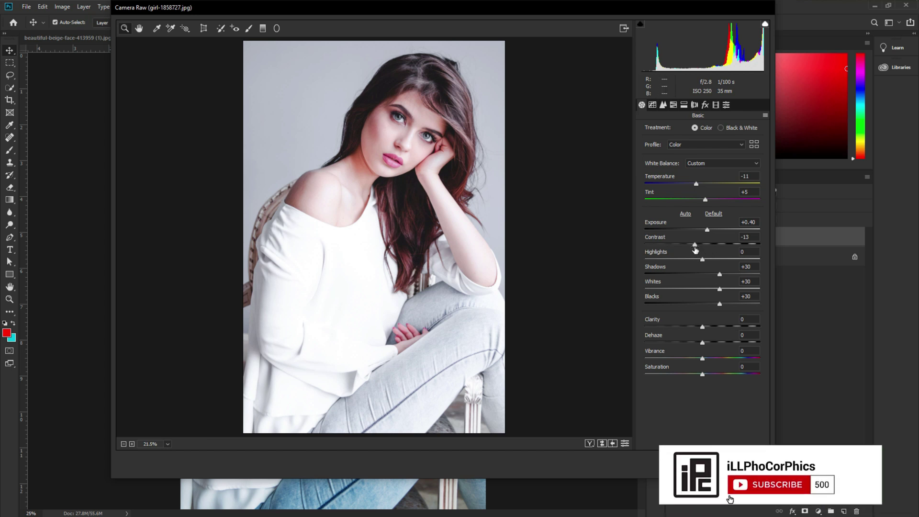
drag(694, 247, 678, 252)
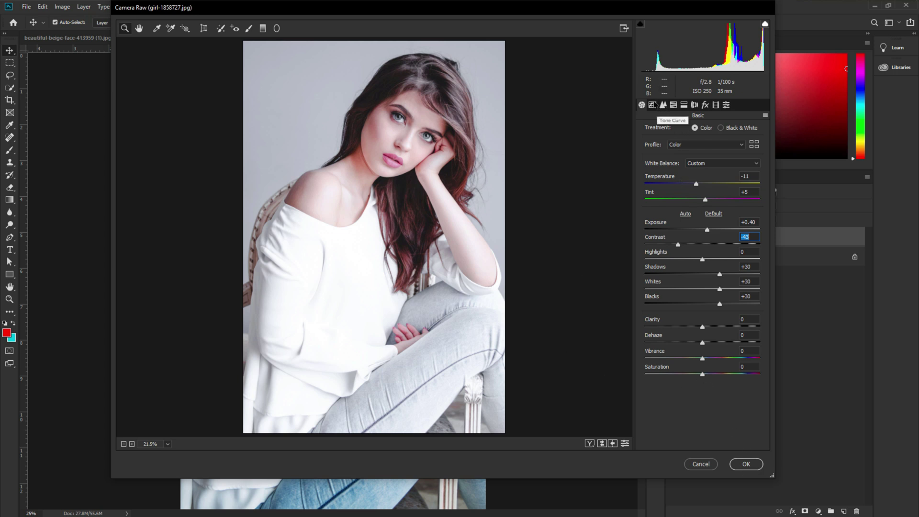
Lift the Blue channel curve midpoint to Input 126, Output 132, then apply the Camera Raw filter.
click(652, 105)
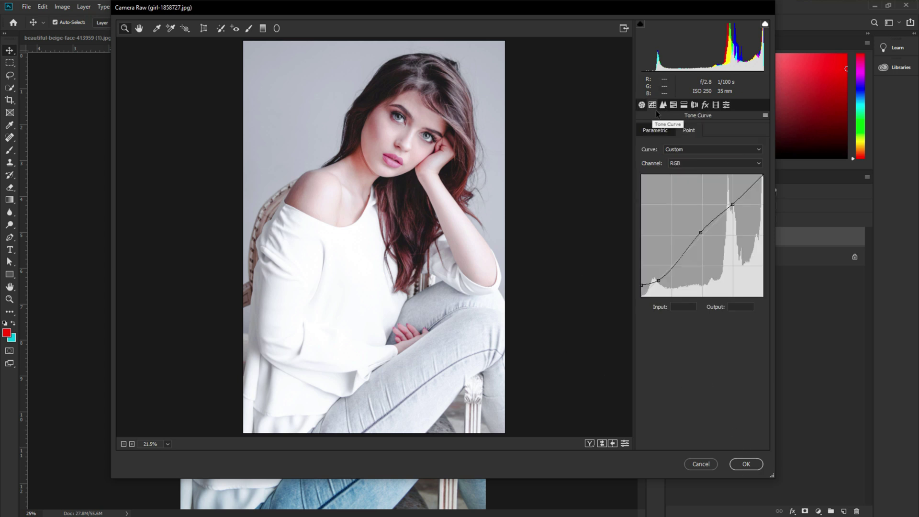
click(682, 163)
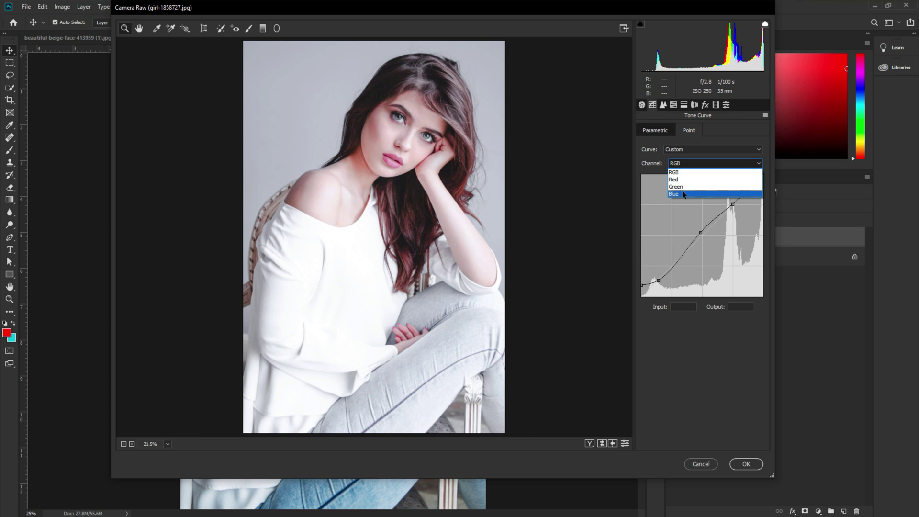
click(682, 194)
drag(703, 236, 700, 232)
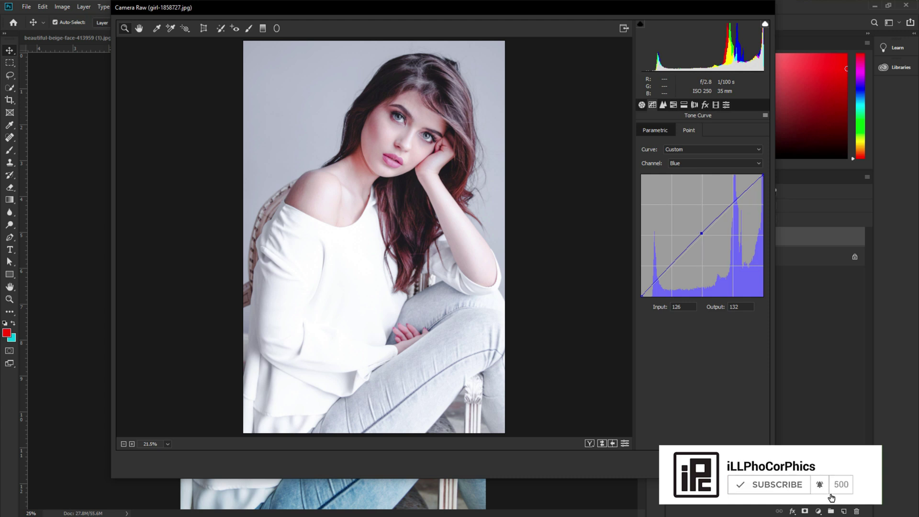
key(Return)
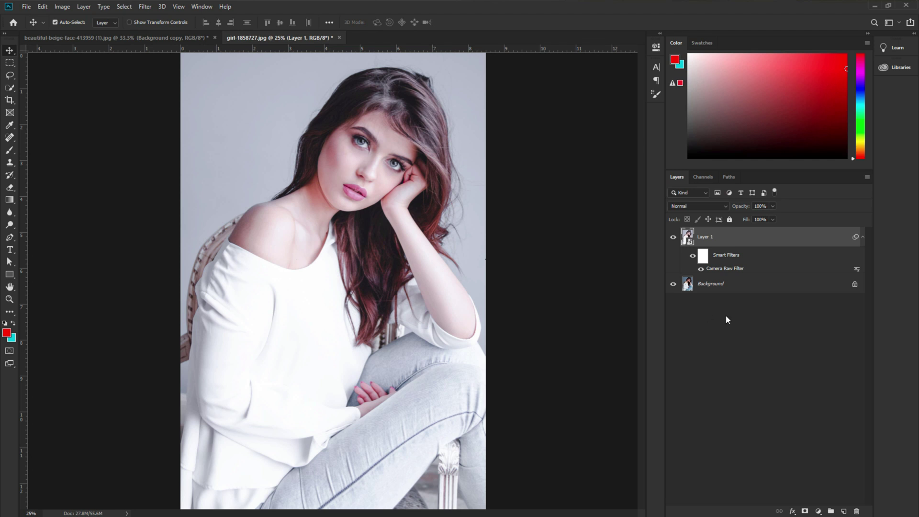
Compare Layer 1 against the original by toggling its visibility, then return to the beige portrait document.
click(674, 237)
click(673, 237)
click(158, 39)
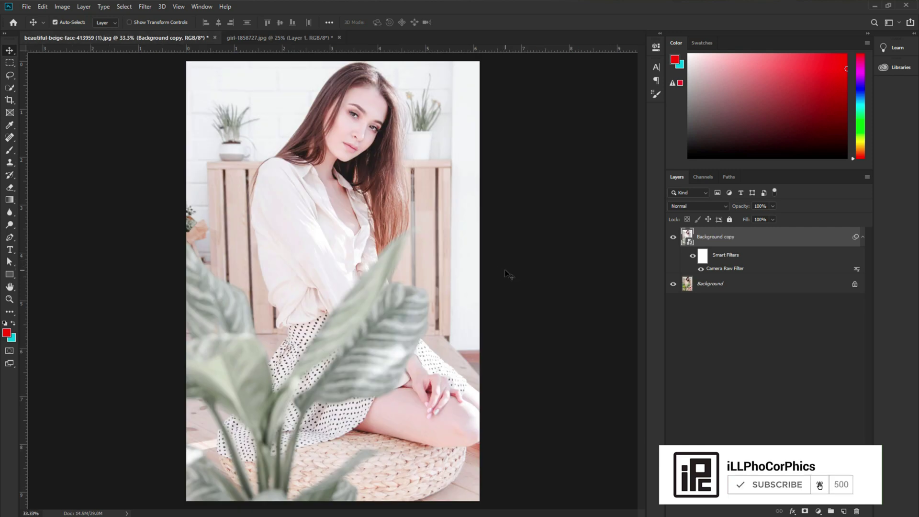